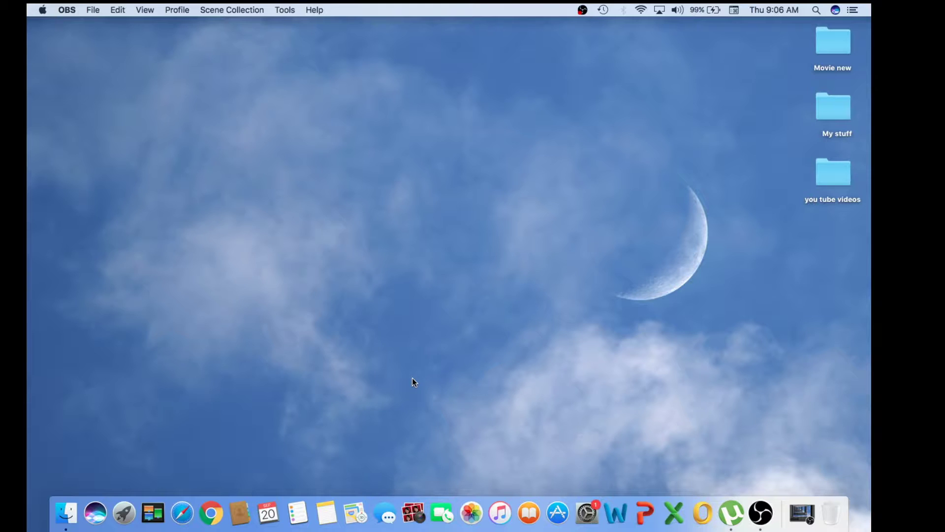
# Open the Reset Safari note in its own window and copy its full text.
pyautogui.click(329, 509)
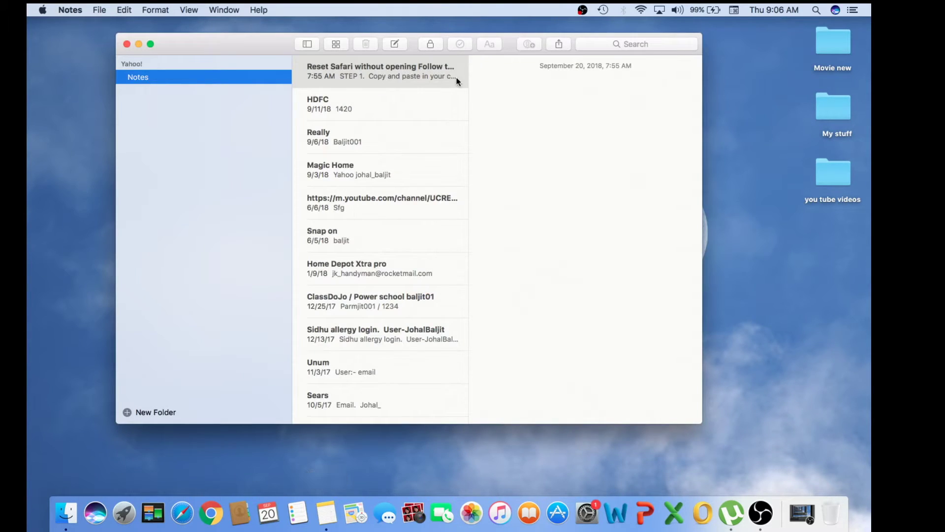
pyautogui.doubleClick(355, 75)
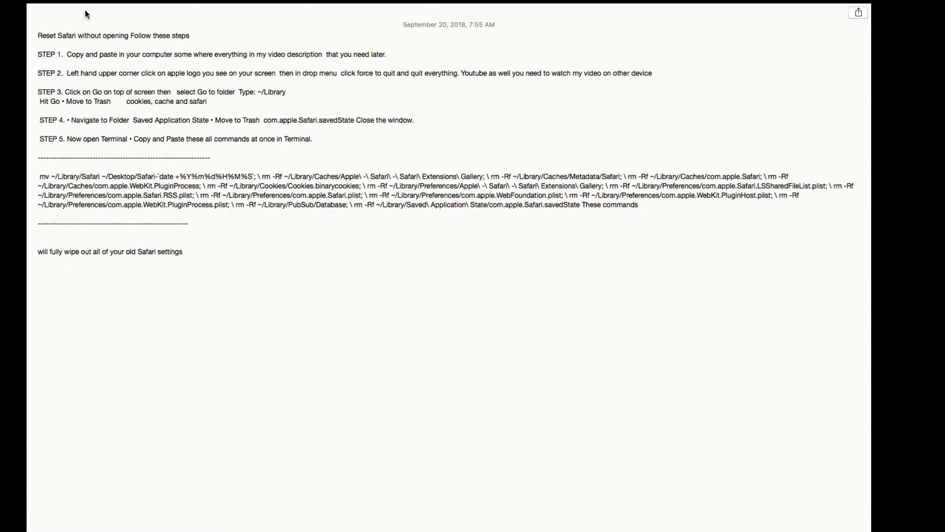
pyautogui.click(35, 35)
pyautogui.keyDown('shift'); pyautogui.click(301, 132); pyautogui.keyUp('shift')
pyautogui.keyDown('shift'); pyautogui.click(367, 261); pyautogui.keyUp('shift')
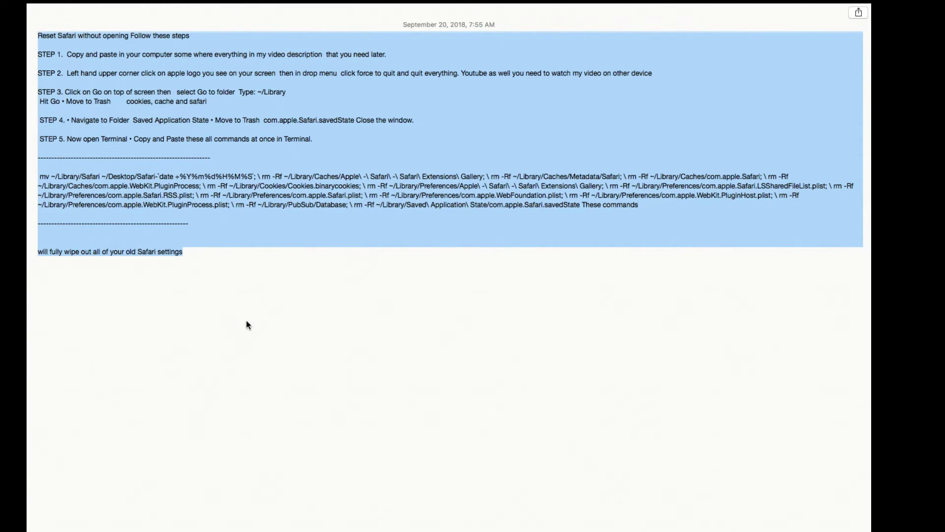
pyautogui.click(46, 7)
# Exit full screen and close both the main Notes window and the Reset Safari note window.
pyautogui.moveTo(28, 6)
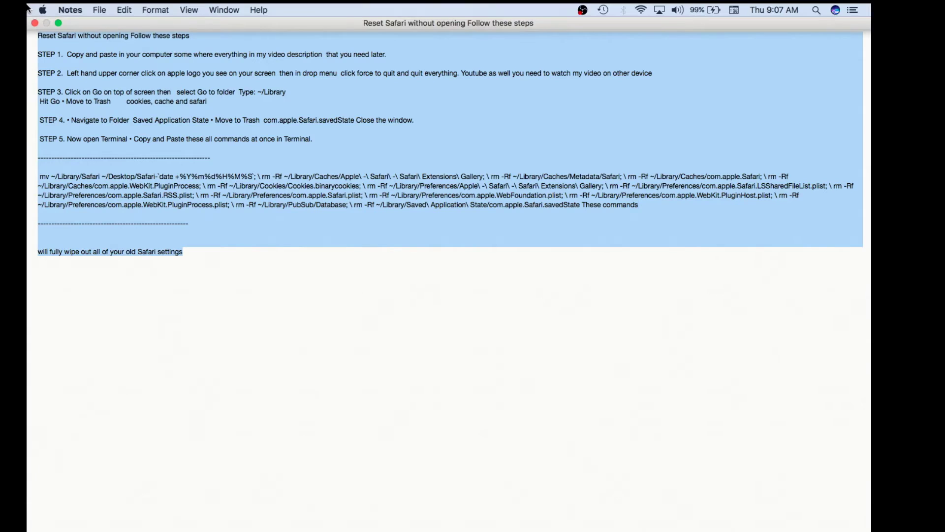
pyautogui.click(59, 24)
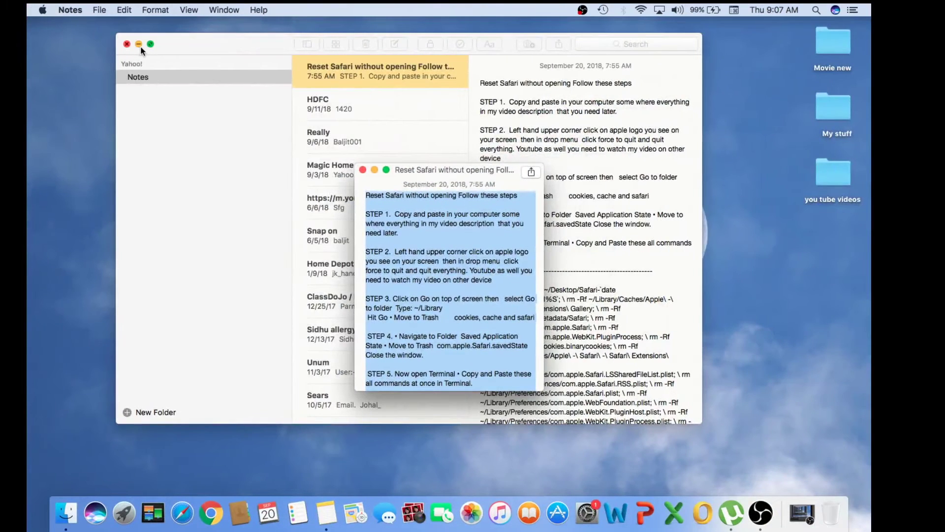
pyautogui.click(127, 44)
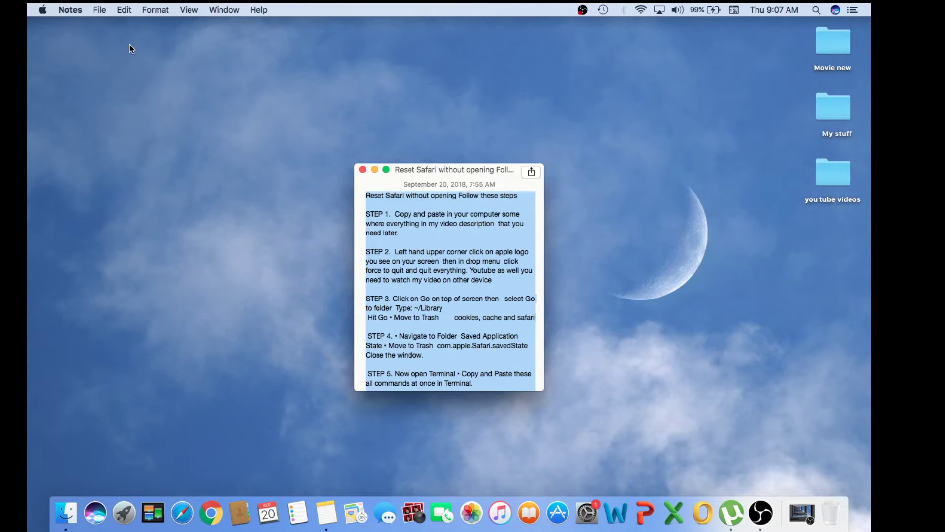
pyautogui.click(363, 170)
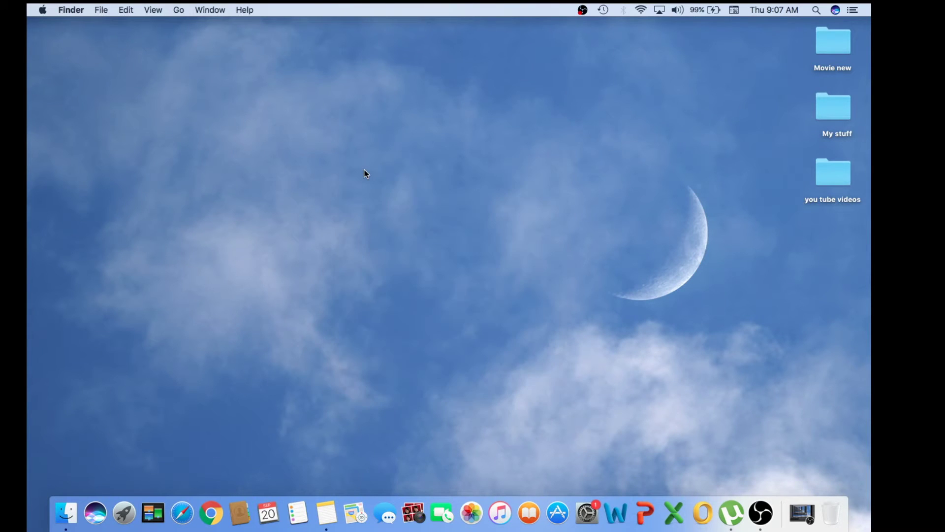
# Force quit µTorrent through the Apple menu's Force Quit window, then close that window.
pyautogui.click(42, 10)
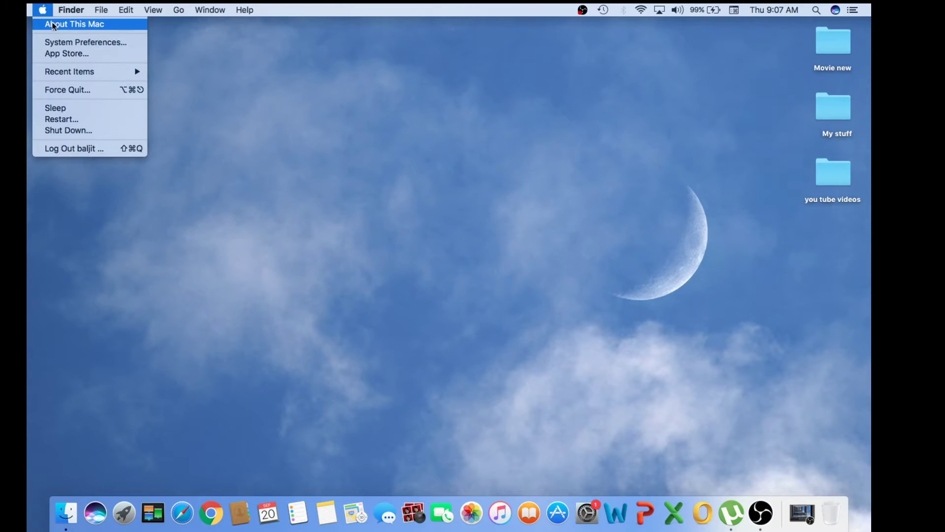
pyautogui.click(67, 92)
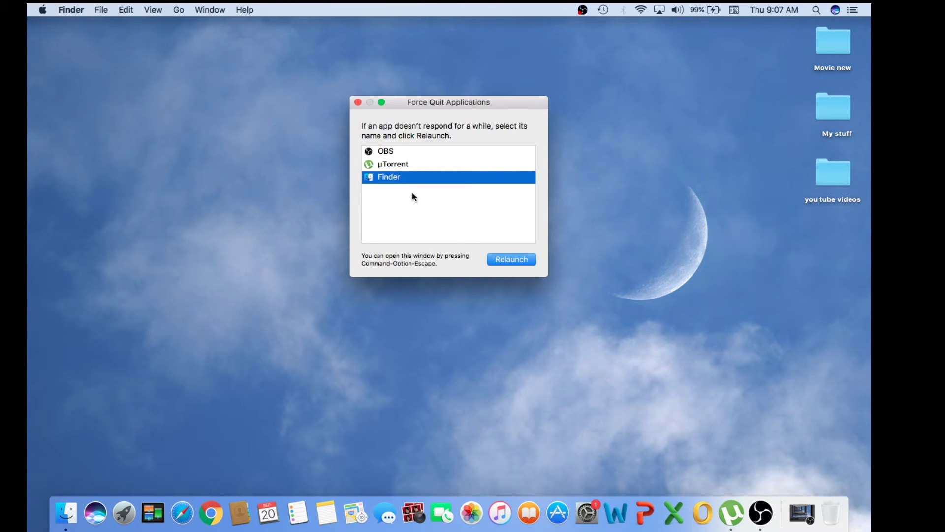
pyautogui.click(389, 168)
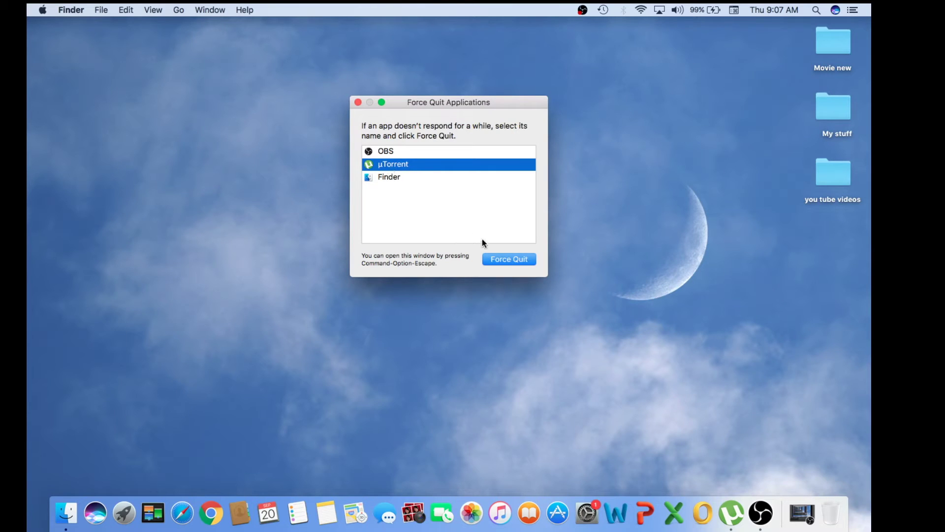
pyautogui.click(504, 259)
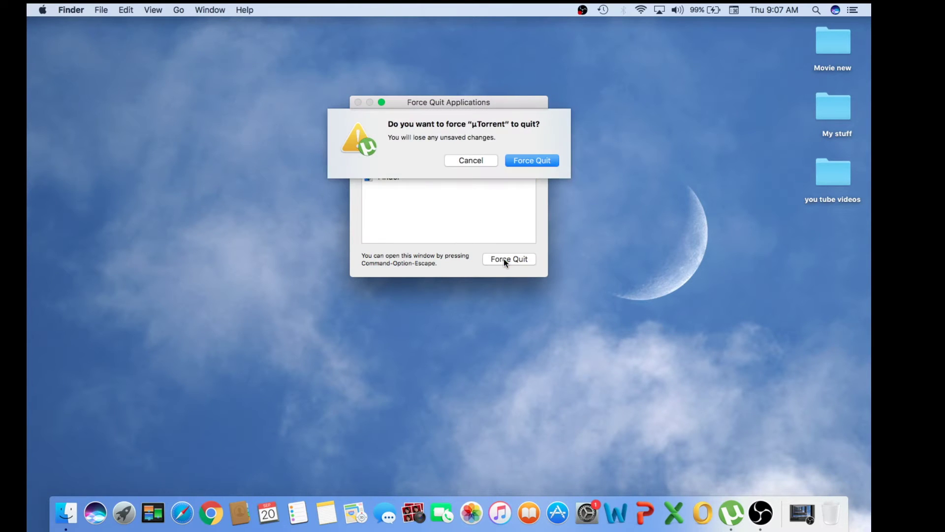
pyautogui.click(519, 162)
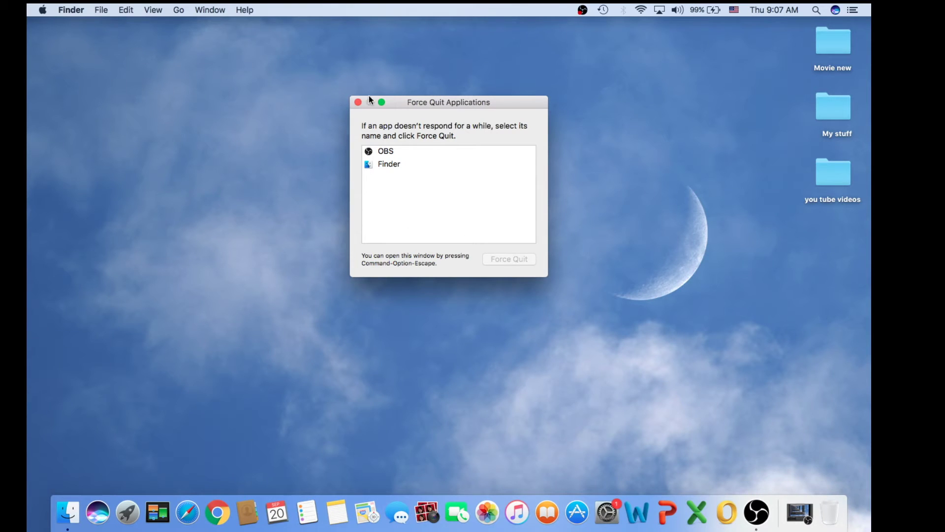
pyautogui.click(358, 103)
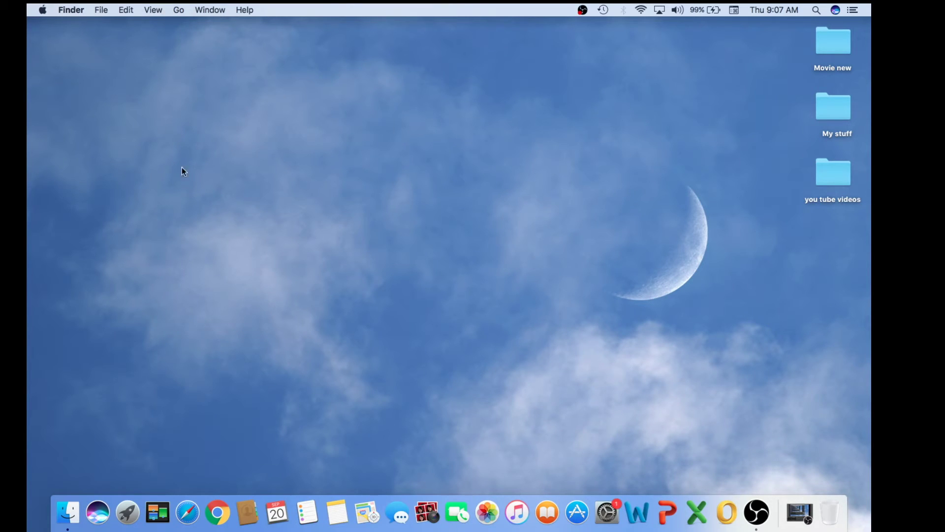
# Jump to the ~/Library folder using Go to Folder.
pyautogui.click(178, 10)
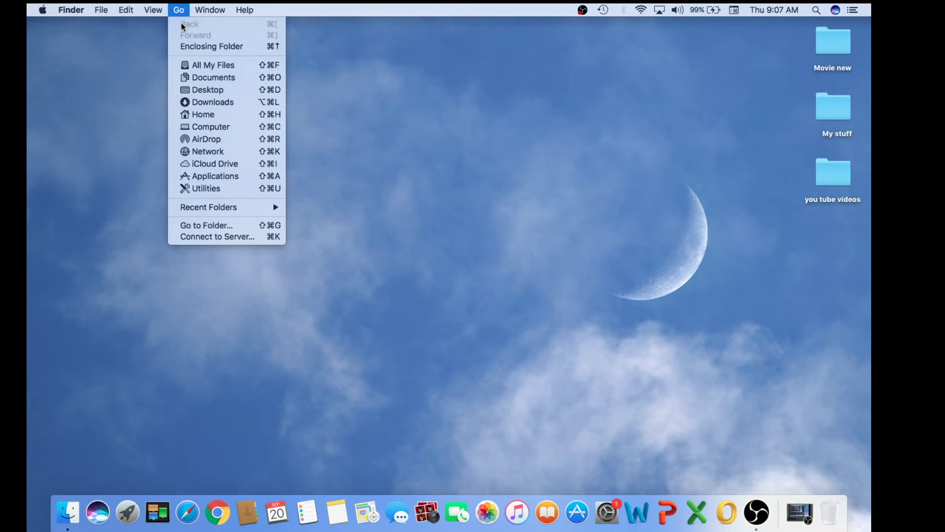
pyautogui.click(199, 225)
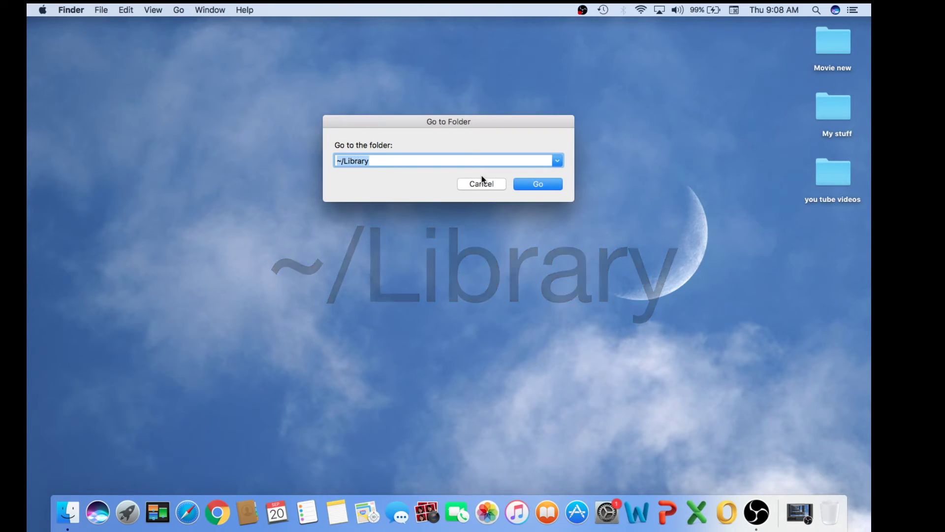
pyautogui.click(531, 185)
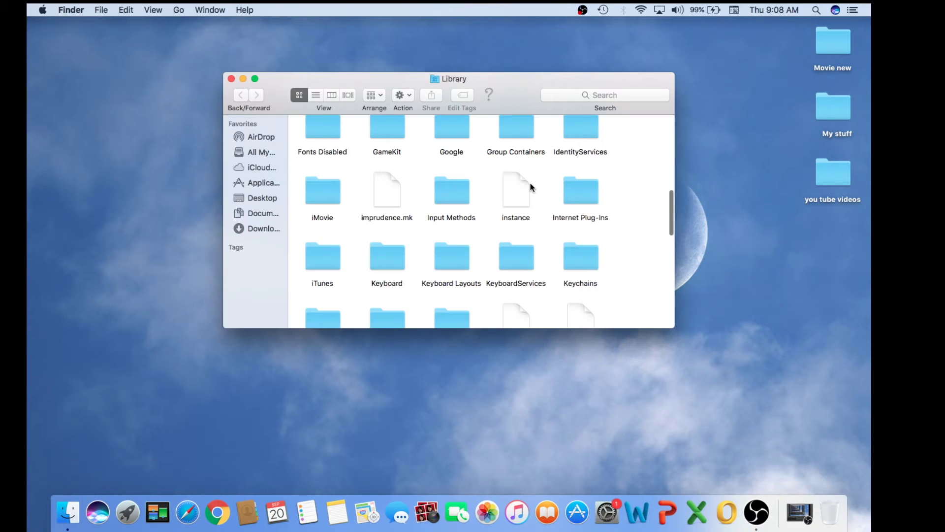
# Move the Safari and Caches folders in ~/Library to the Trash.
pyautogui.scroll(10, 530, 187)
pyautogui.scroll(-2, 452, 230)
pyautogui.scroll(2, 452, 230)
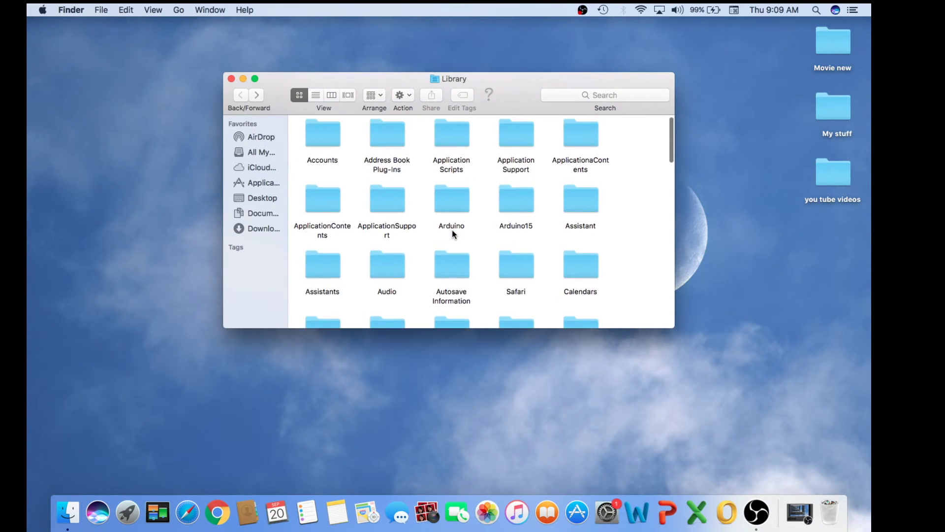
pyautogui.scroll(-5, 452, 232)
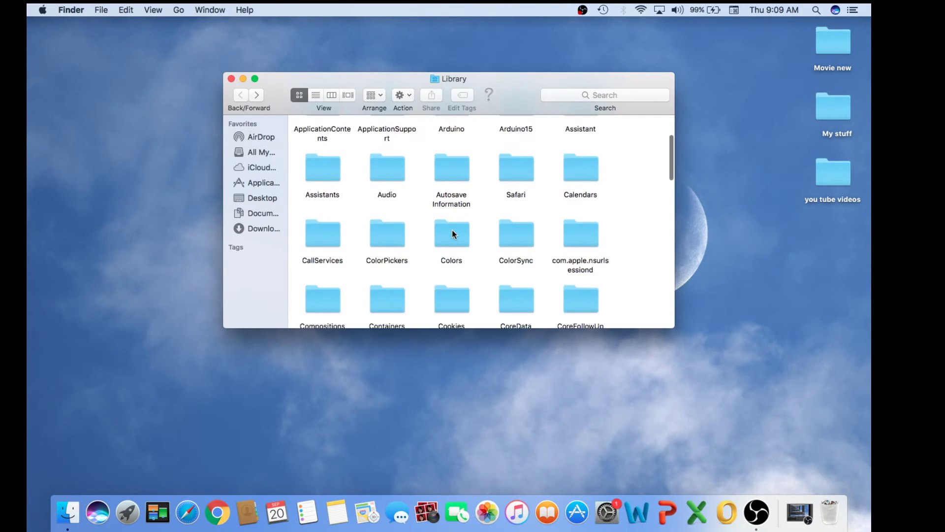
pyautogui.click(518, 171)
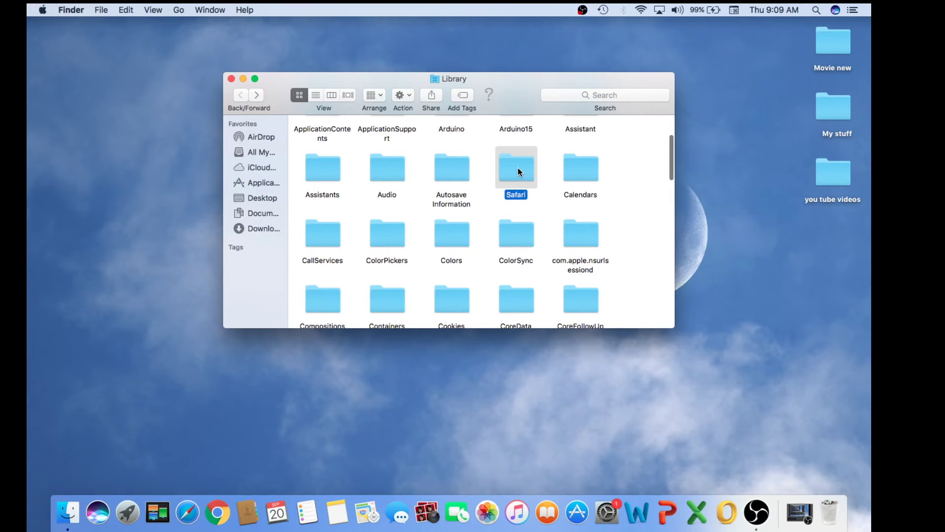
pyautogui.rightClick(518, 168)
pyautogui.click(538, 193)
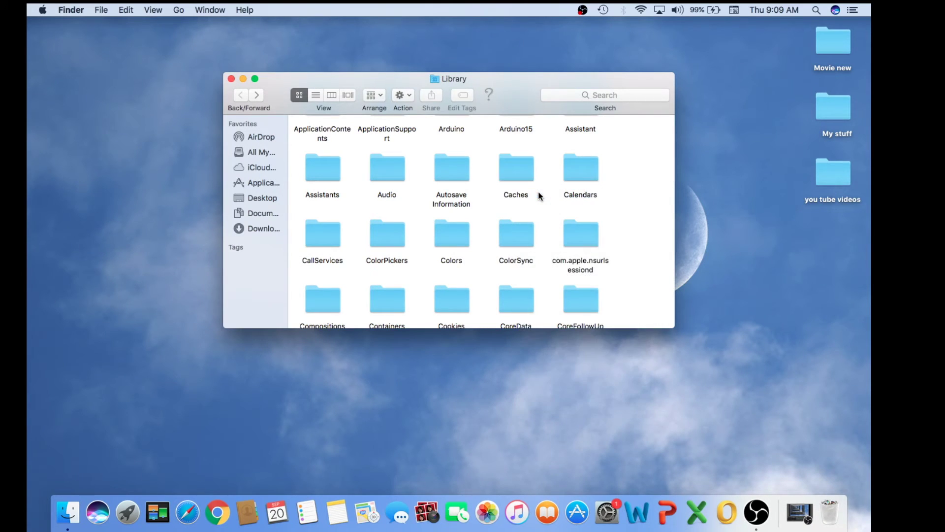
pyautogui.click(518, 171)
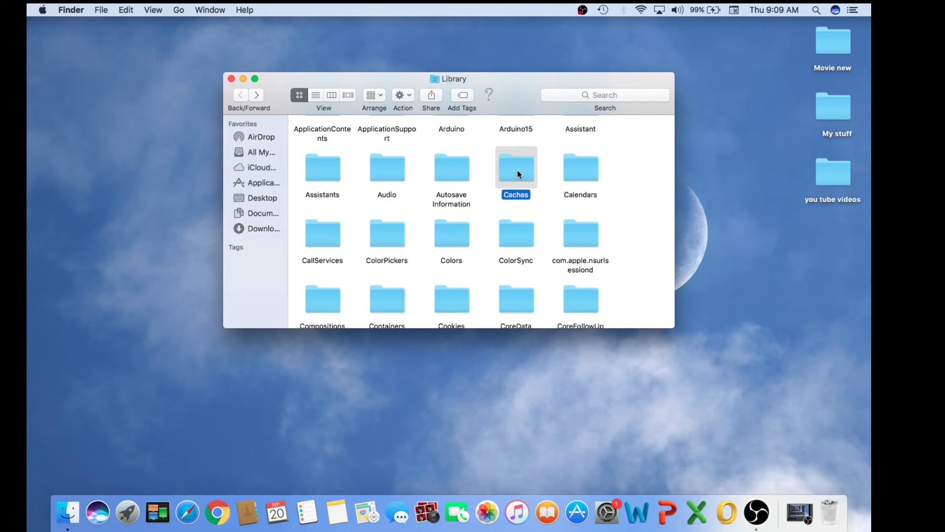
pyautogui.rightClick(514, 168)
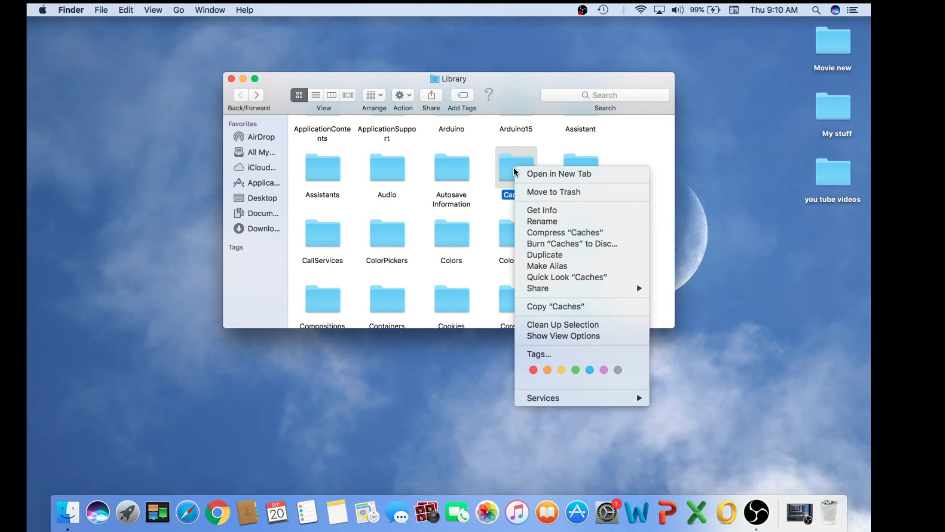
pyautogui.click(532, 193)
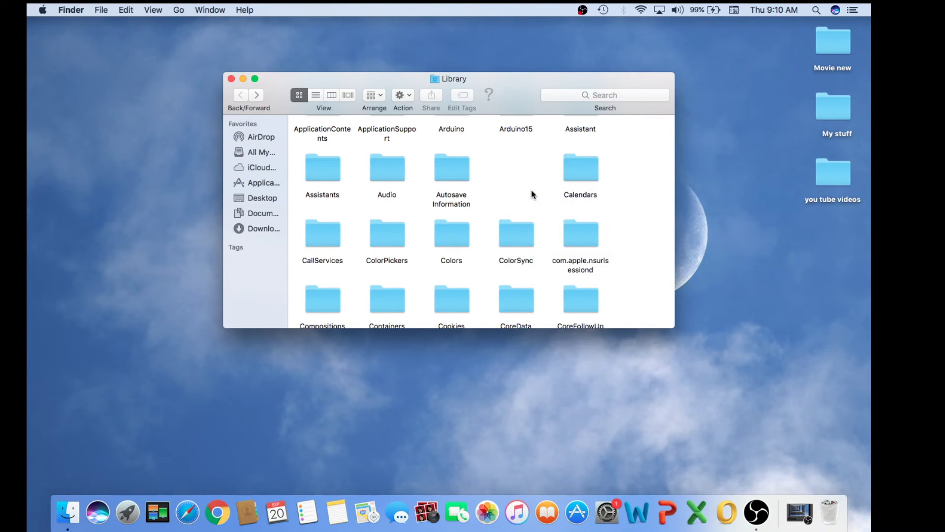
# Trash the Cookies folder, then select the Saved Application State folder.
pyautogui.scroll(-3, 447, 267)
pyautogui.click(452, 244)
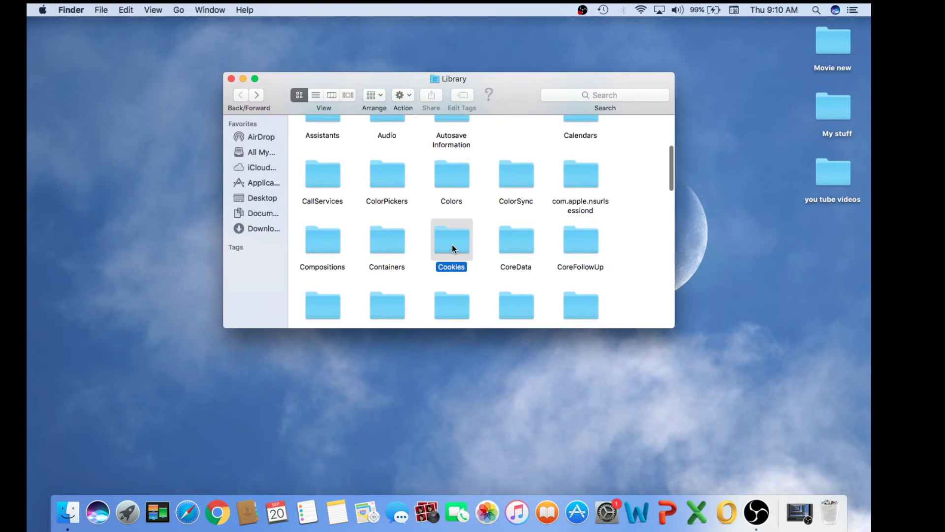
pyautogui.rightClick(452, 244)
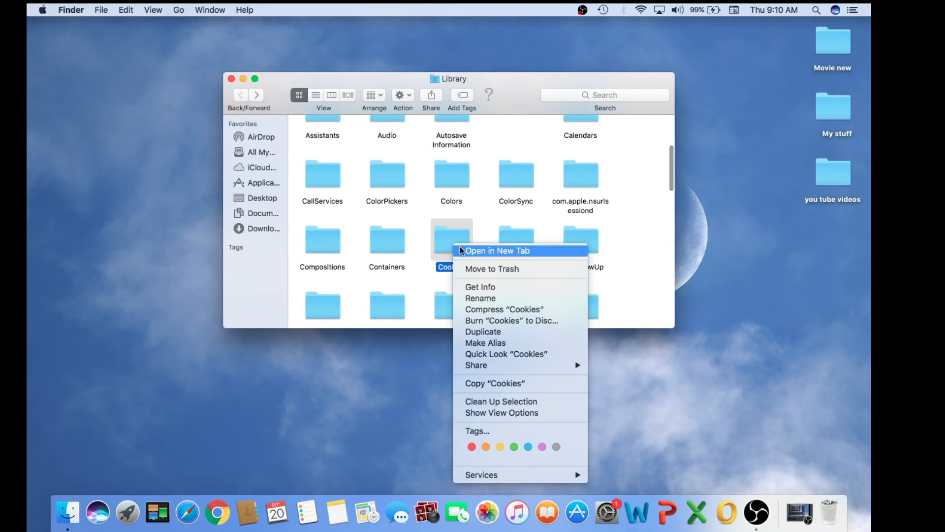
pyautogui.click(481, 268)
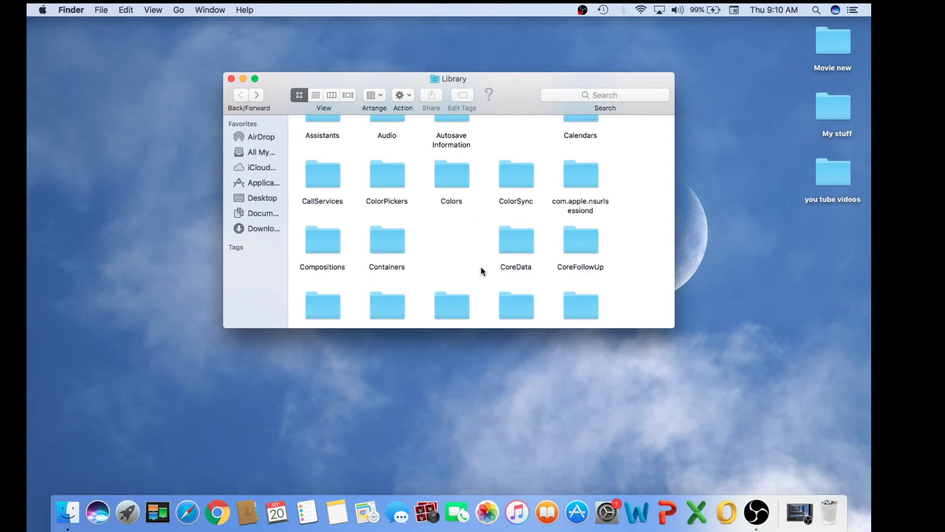
pyautogui.scroll(-10, 482, 271)
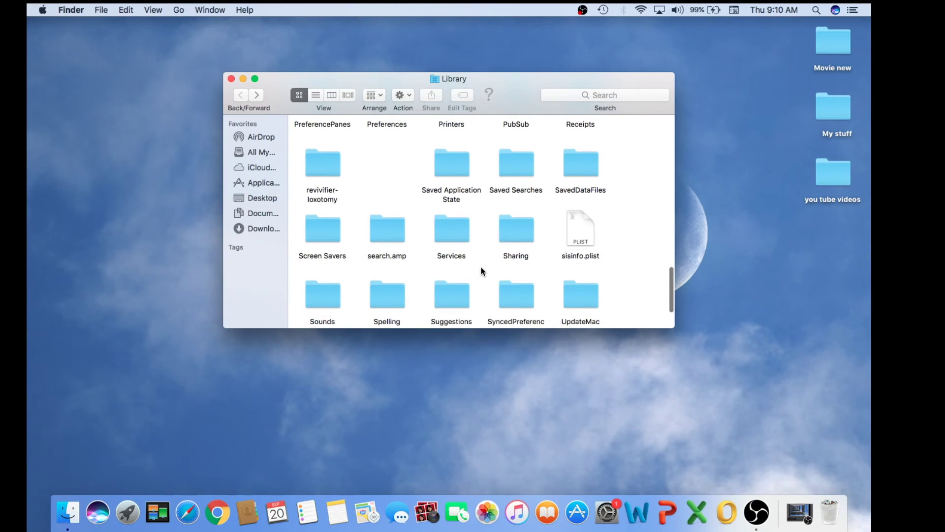
pyautogui.click(458, 170)
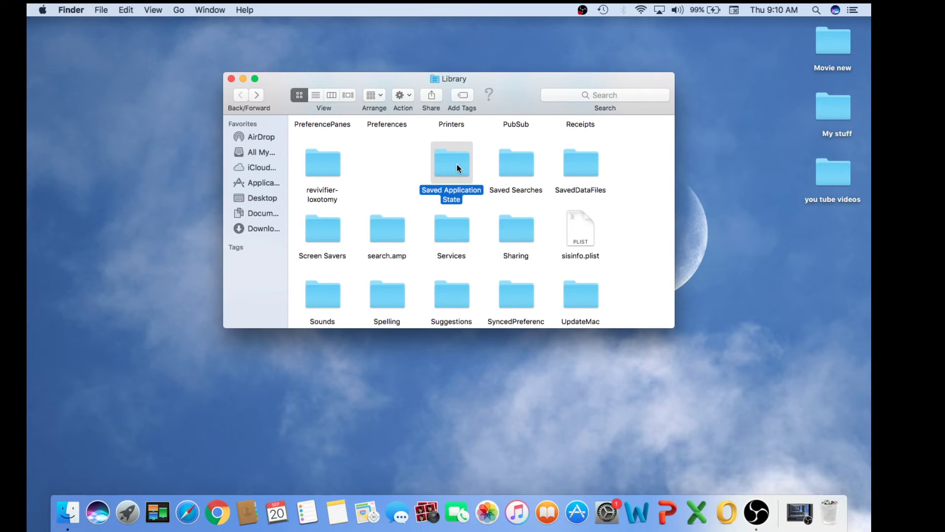
# Trash com.apple.Safari.savedState inside Saved Application State and close the Finder window.
pyautogui.doubleClick(457, 164)
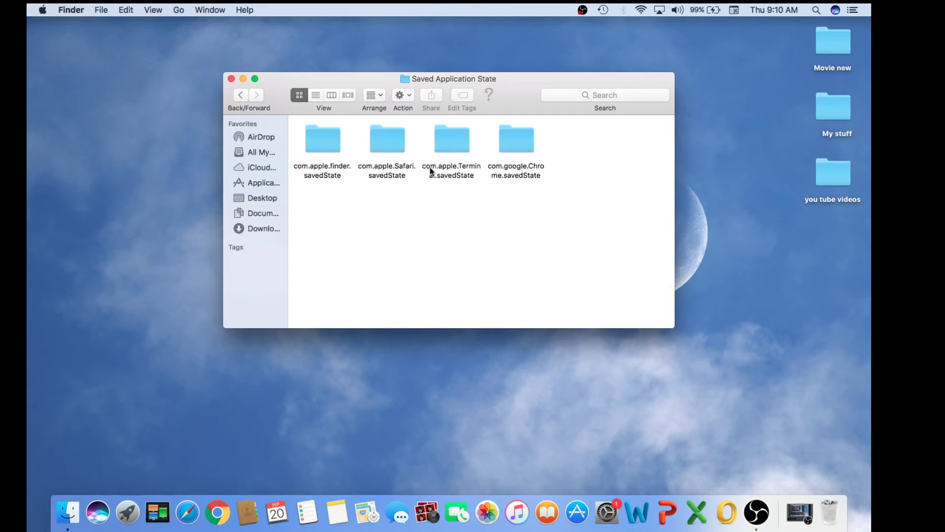
pyautogui.click(383, 153)
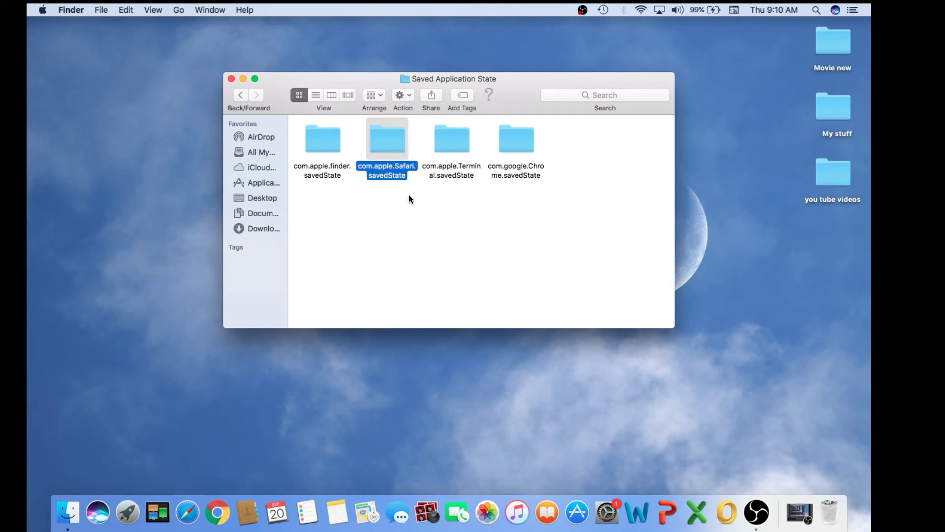
pyautogui.click(409, 199)
pyautogui.click(390, 141)
pyautogui.rightClick(390, 141)
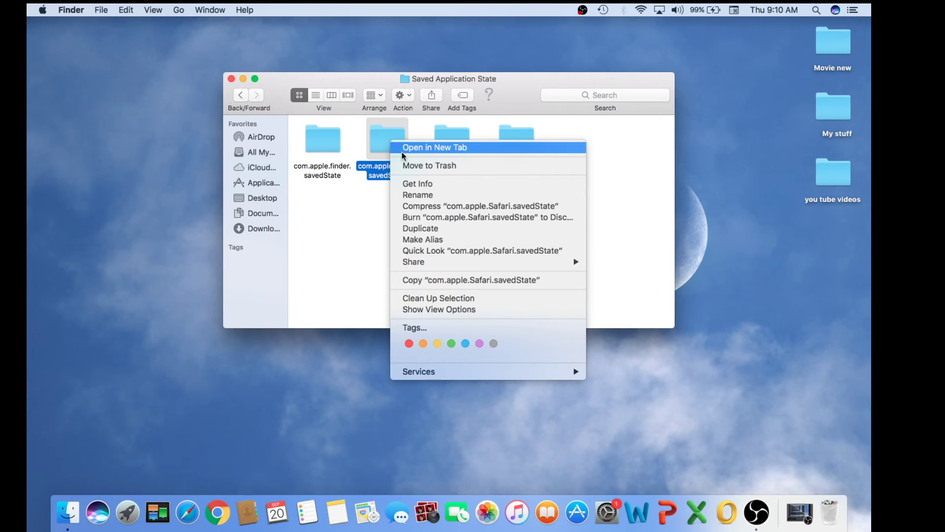
pyautogui.click(412, 165)
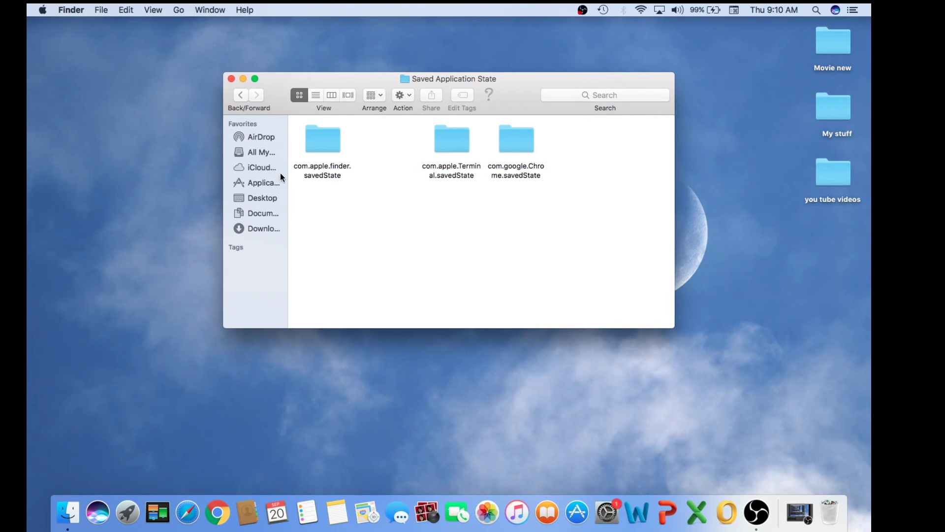
pyautogui.click(231, 79)
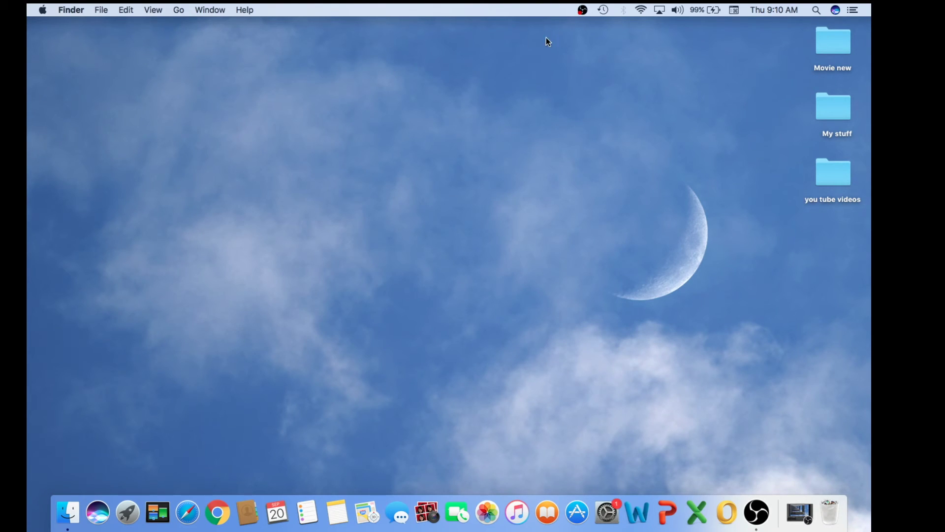
# Launch Terminal from Spotlight by searching 'ter'.
pyautogui.click(815, 11)
pyautogui.write('ter')
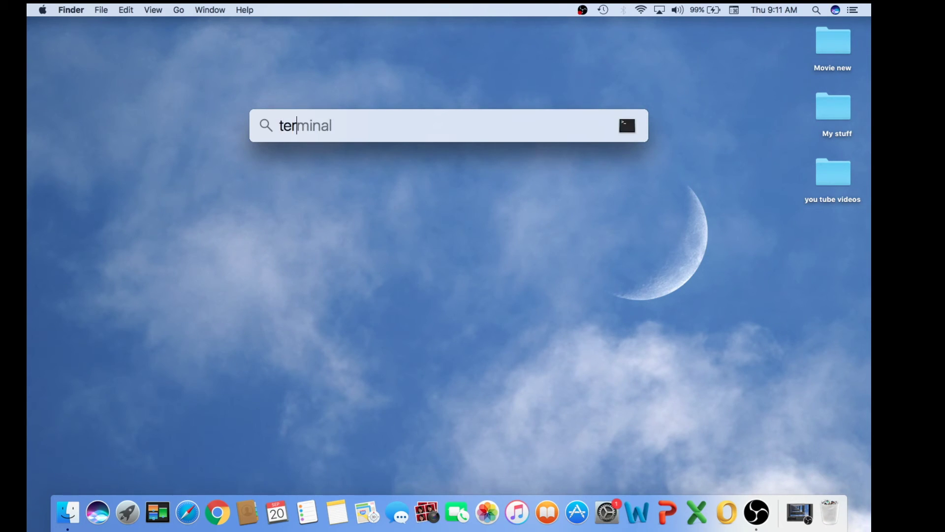
pyautogui.press('Return')
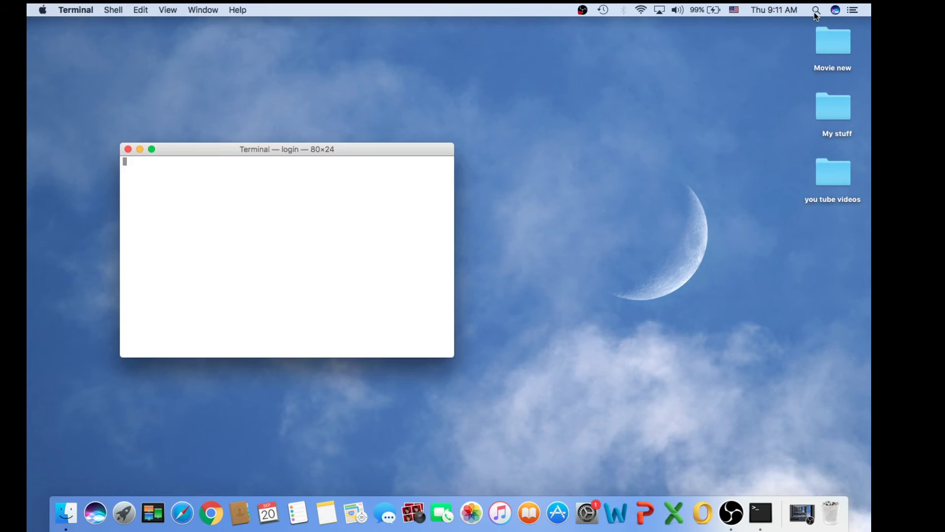
pyautogui.click(327, 514)
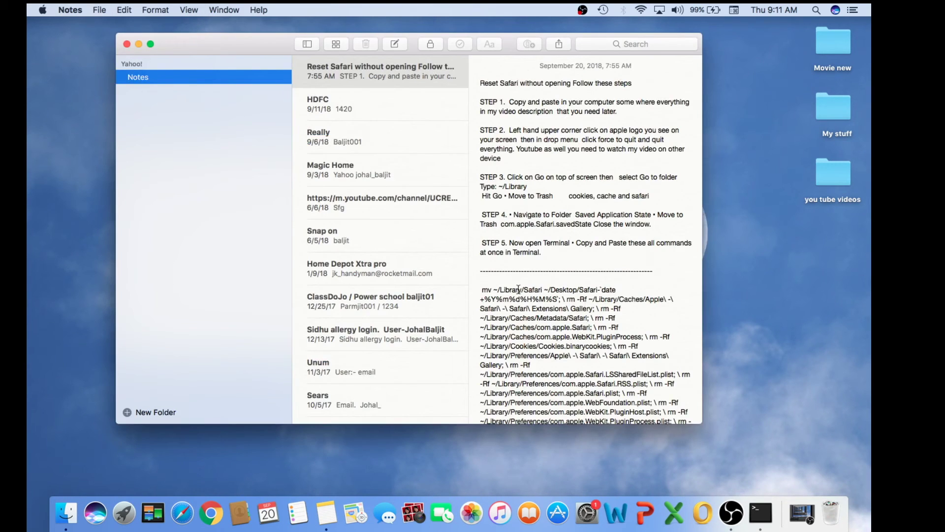
# Copy the full mv/rm reset command block from the note and minimize Notes.
pyautogui.scroll(-2, 504, 264)
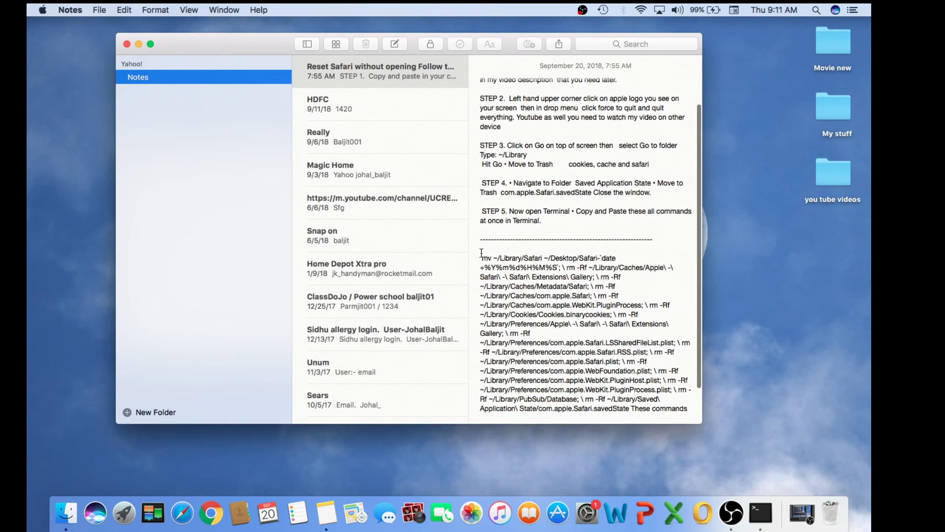
pyautogui.click(482, 259)
pyautogui.moveTo(483, 259); pyautogui.dragTo(690, 413)
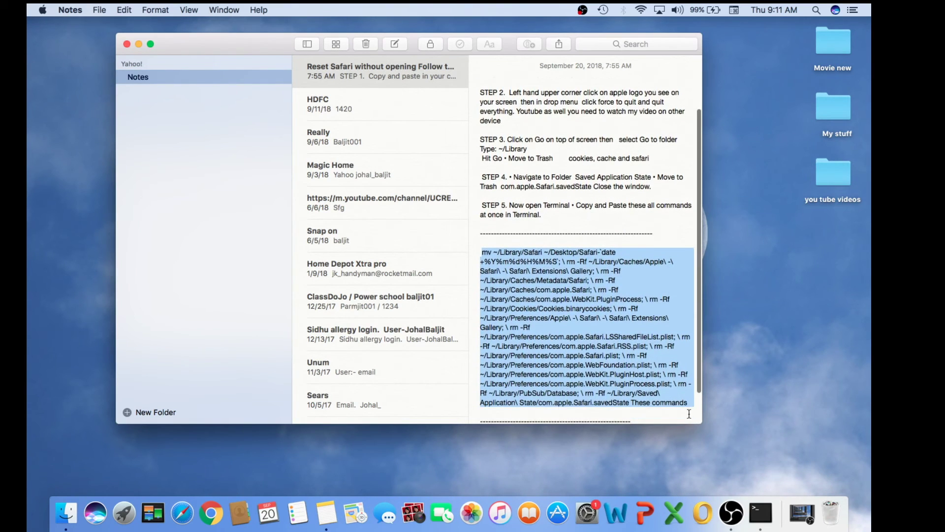
pyautogui.rightClick(589, 337)
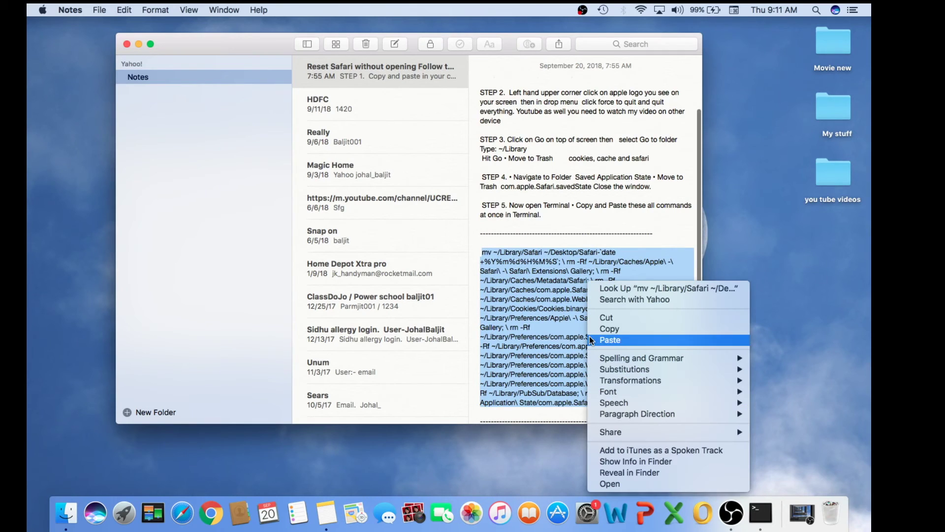
pyautogui.click(614, 329)
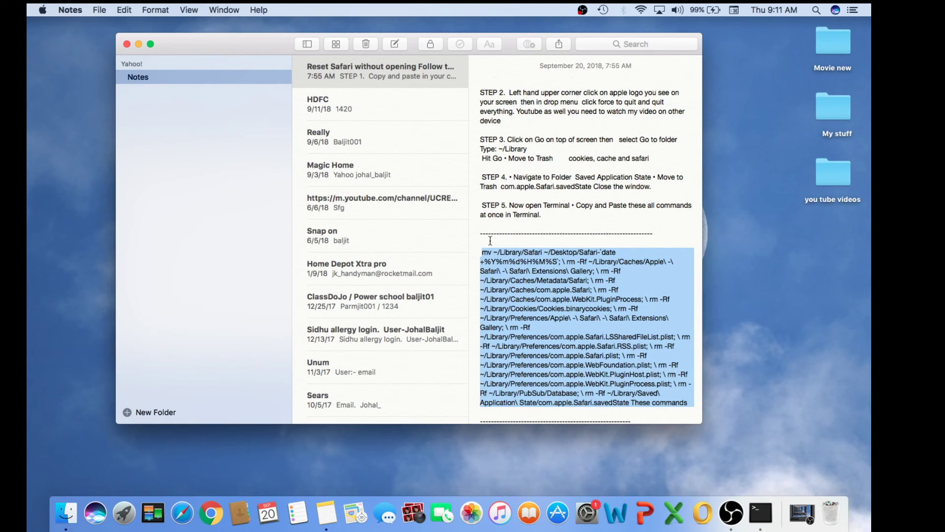
pyautogui.click(136, 45)
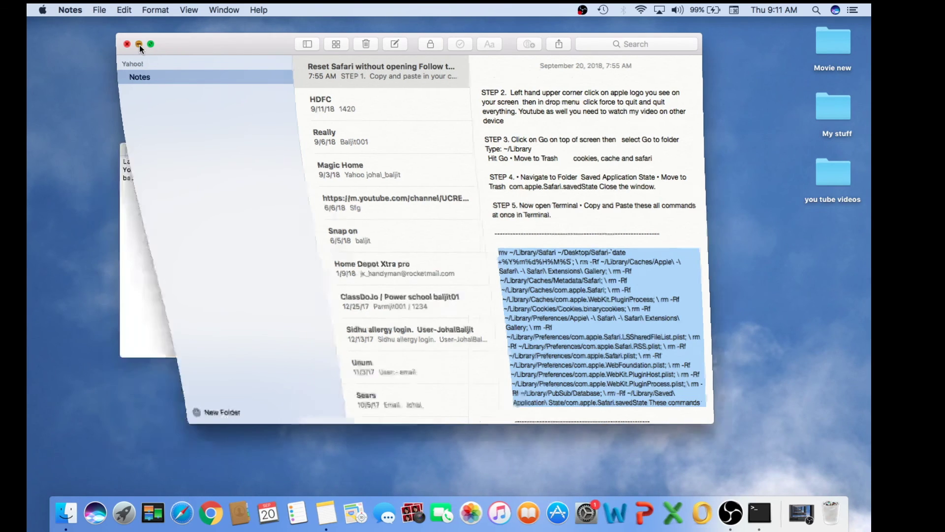
# Paste and run the copied reset commands in Terminal, review the error output, and close the window.
pyautogui.click(225, 179)
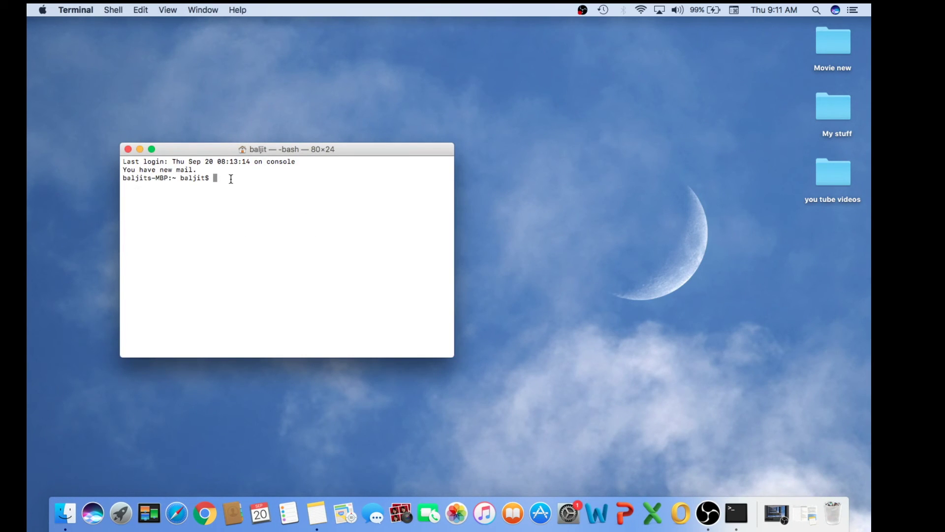
pyautogui.press('super+v')
pyautogui.press('Return')
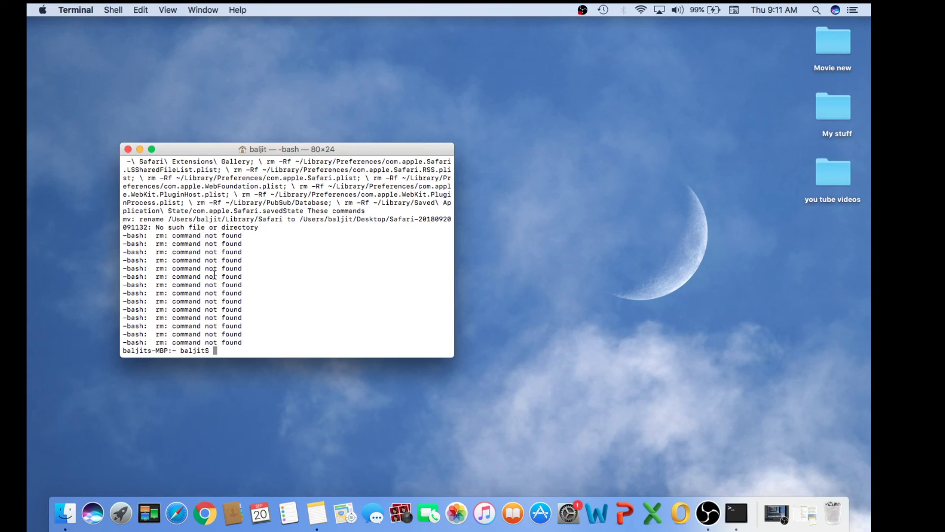
pyautogui.scroll(3, 214, 274)
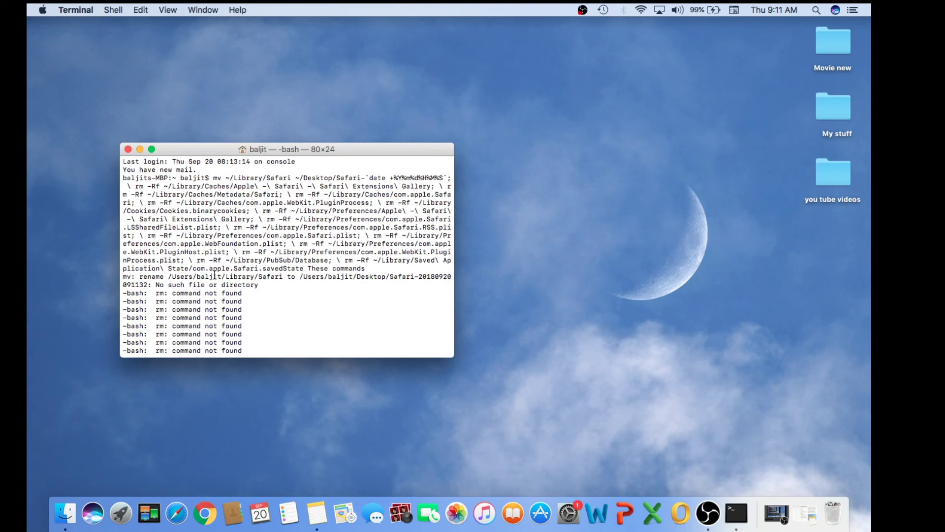
pyautogui.scroll(-3, 226, 321)
pyautogui.scroll(3, 225, 321)
pyautogui.scroll(1, 134, 163)
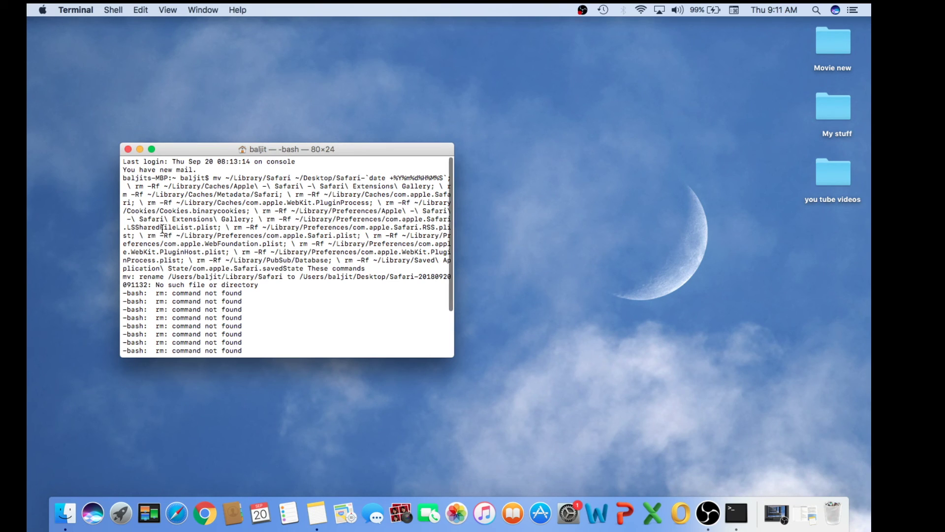
pyautogui.click(128, 149)
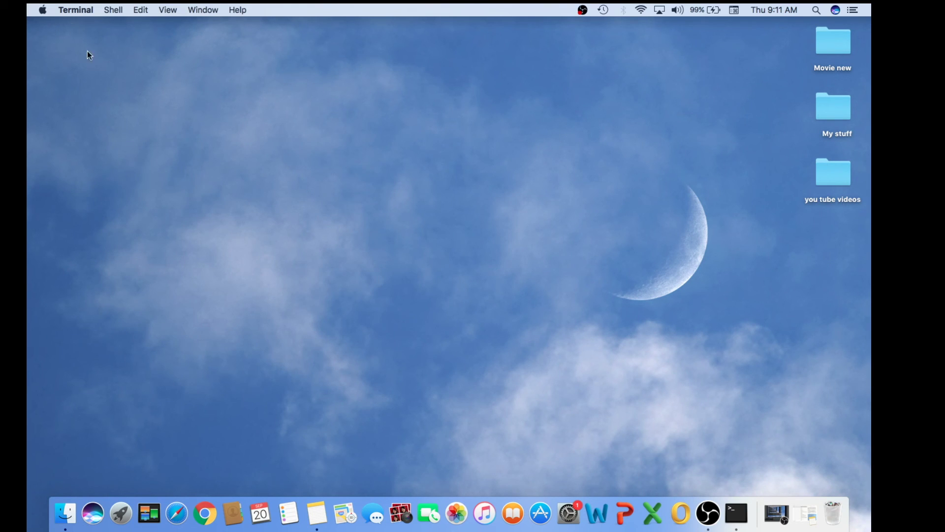
# Open the Apple menu, then launch Safari from the Dock.
pyautogui.click(44, 10)
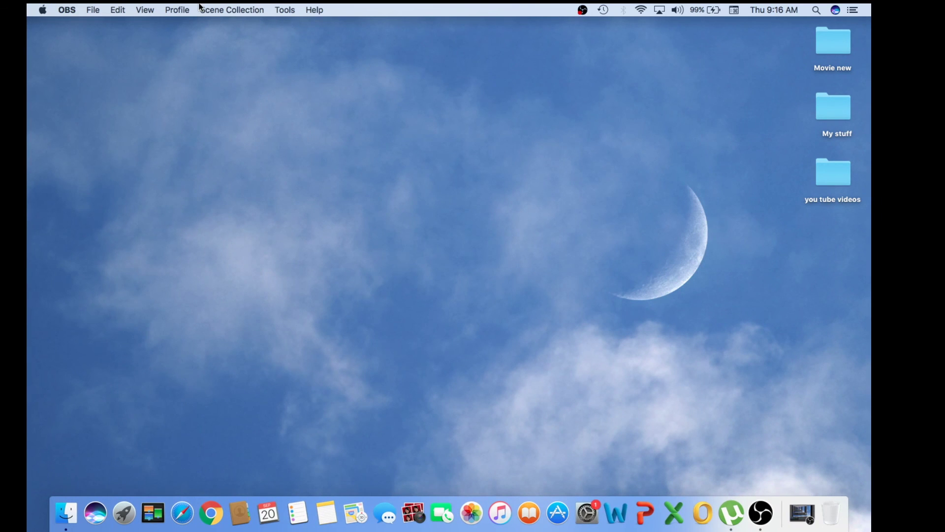
pyautogui.click(183, 517)
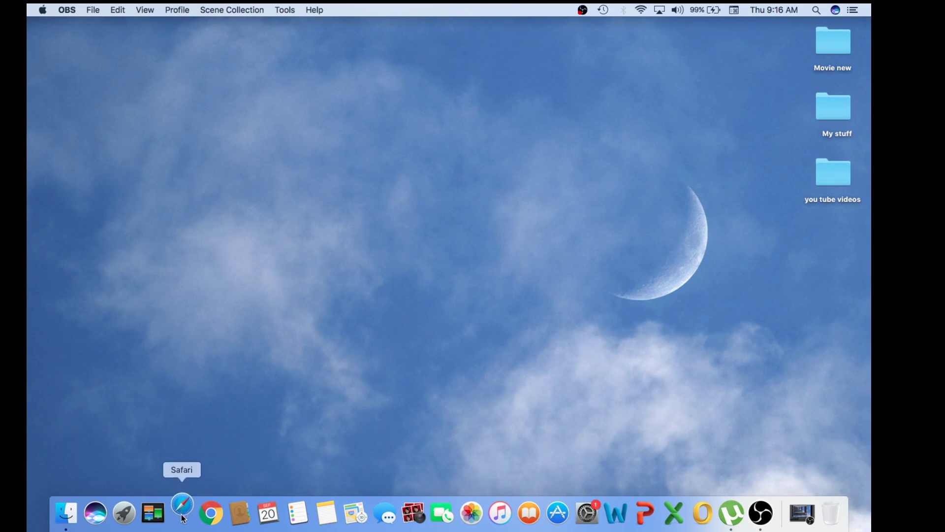